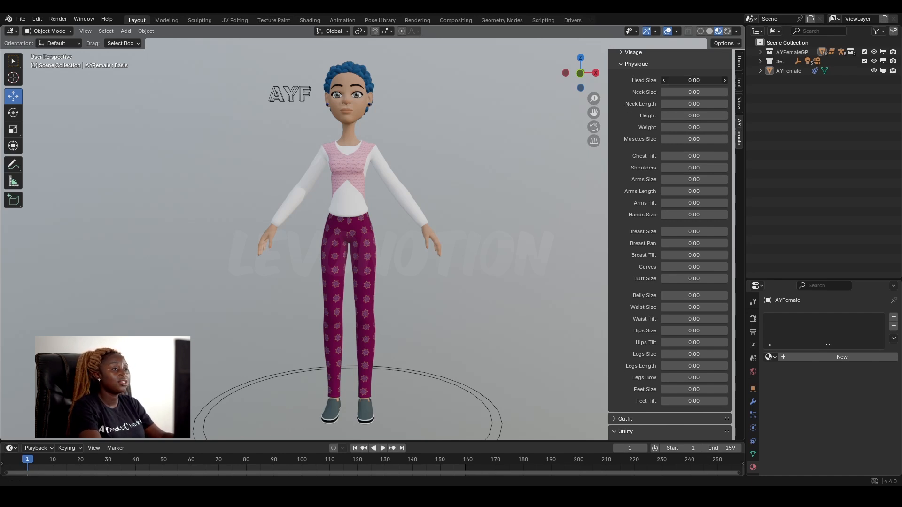
Switch the viewport to rendered shading and set the character's Head Size to -8.54.
left_click_drag(676, 81, 684, 81)
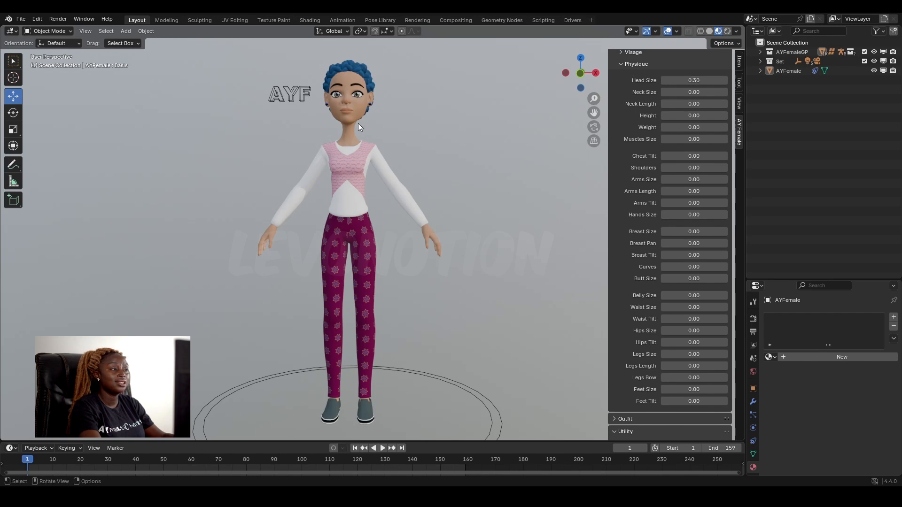
left_click(729, 31)
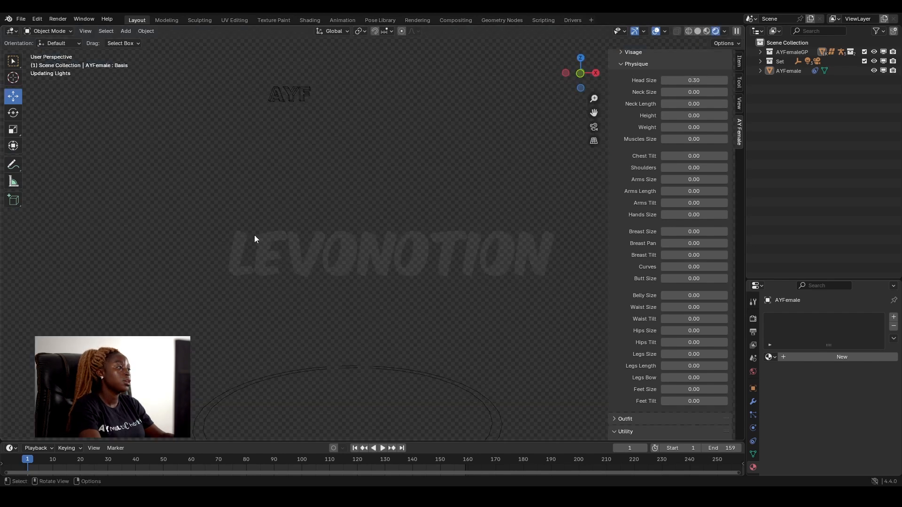
scroll(411, 187, "down", 2)
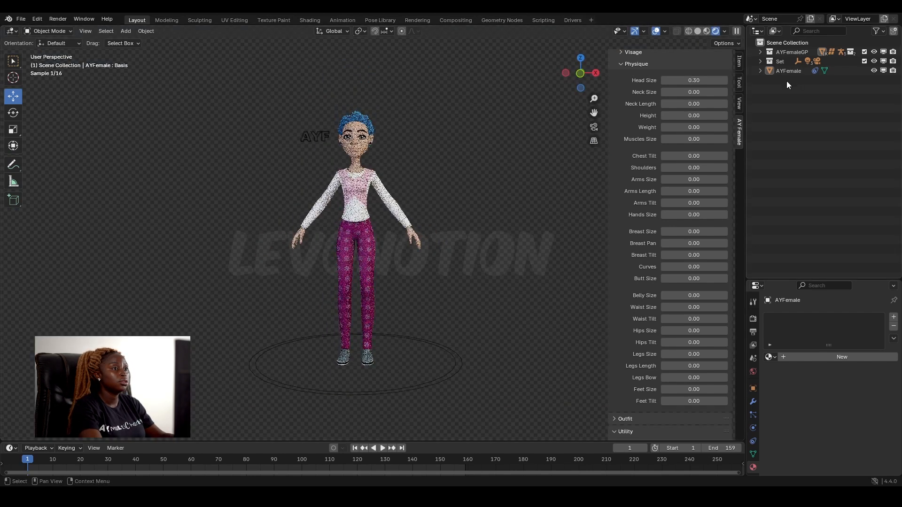
left_click_drag(686, 80, 91, 99)
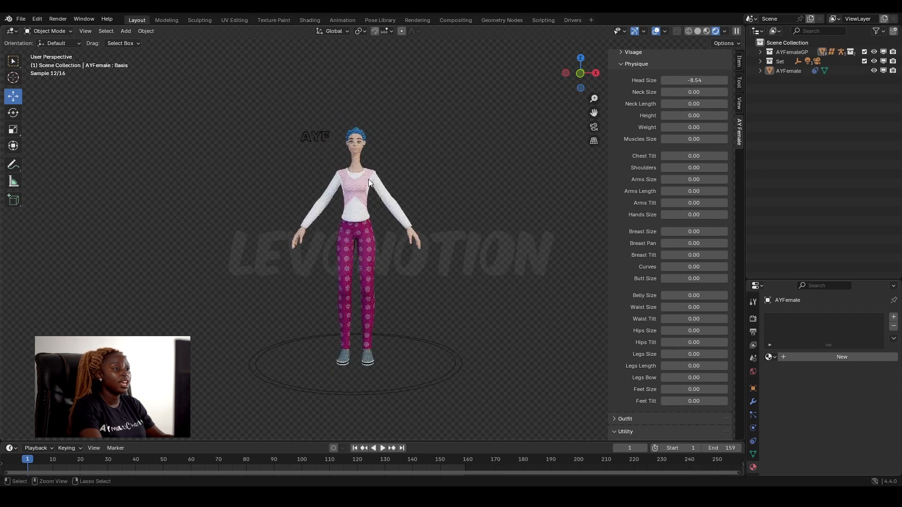
Set the character's Head Size to -4.91, Neck Size to -4.00, Neck Length to -10.00 and Height to 9.96.
scroll(368, 183, "up", 2)
left_click_drag(694, 80, 635, 116)
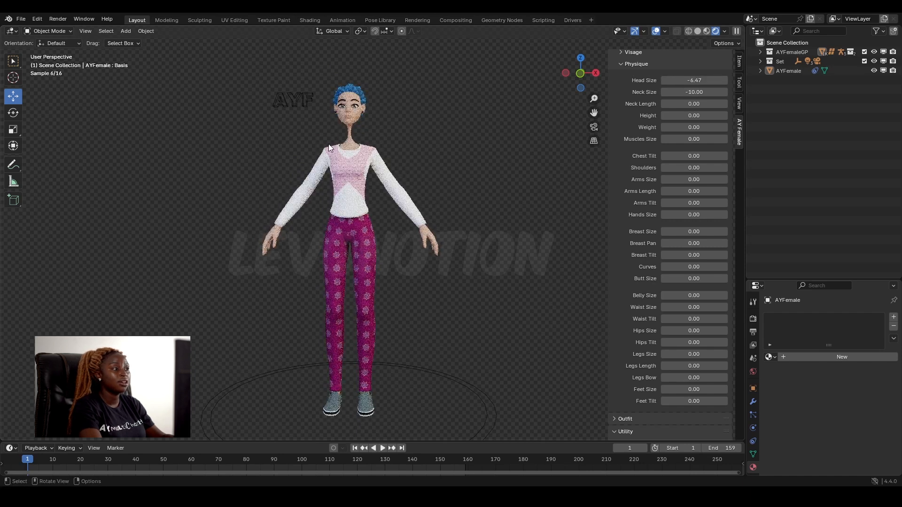
left_click_drag(694, 104, 709, 115)
scroll(159, 269, "down", 3)
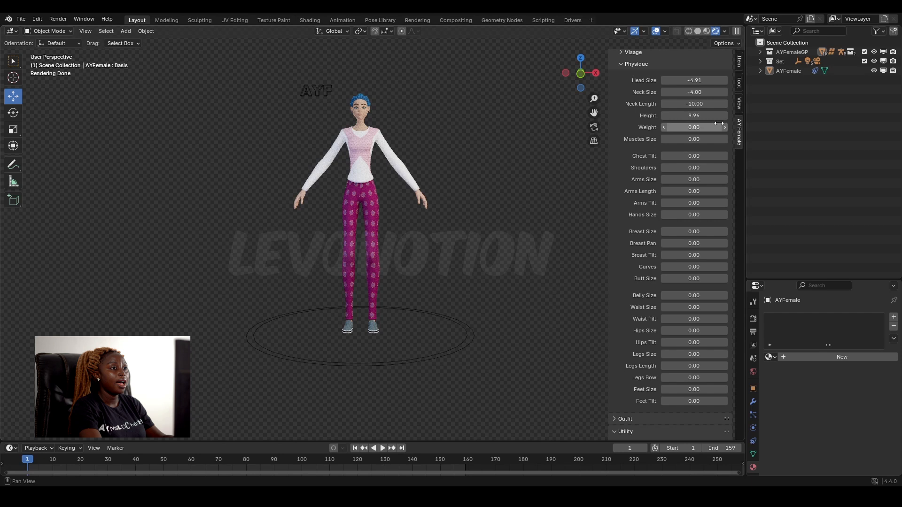
Set the character's Height and Legs Length to -10.00, Arms Length to -7.05, Hands Size to -10.00 and Chest Tilt to -8.01.
left_click_drag(705, 117, 400, 348)
scroll(429, 357, "up", 4)
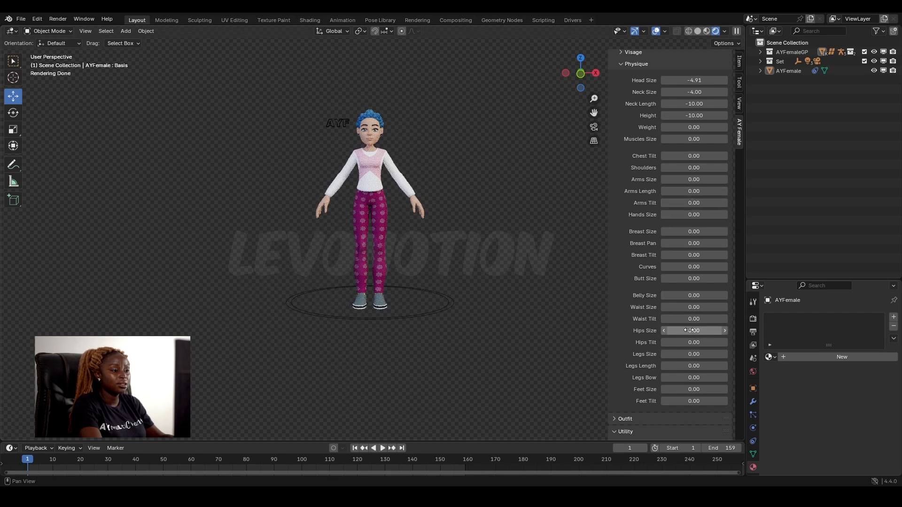
left_click_drag(694, 366, 643, 366)
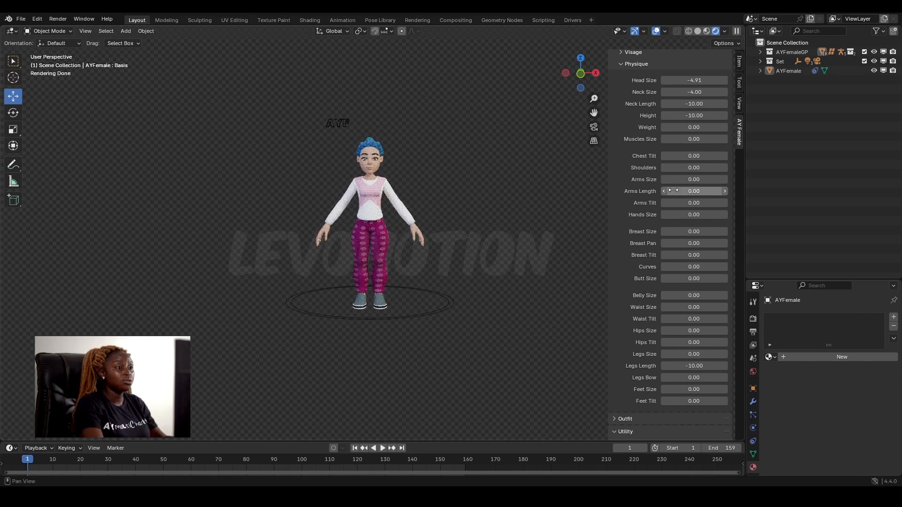
left_click_drag(700, 191, 663, 215)
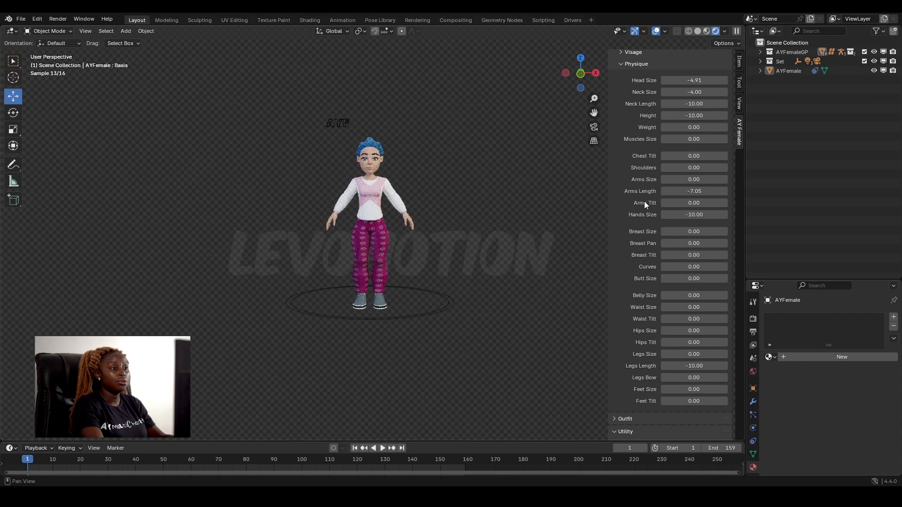
mouse_move(677, 156)
left_mouse_down()
mouse_move(709, 155)
mouse_move(675, 156)
left_mouse_up()
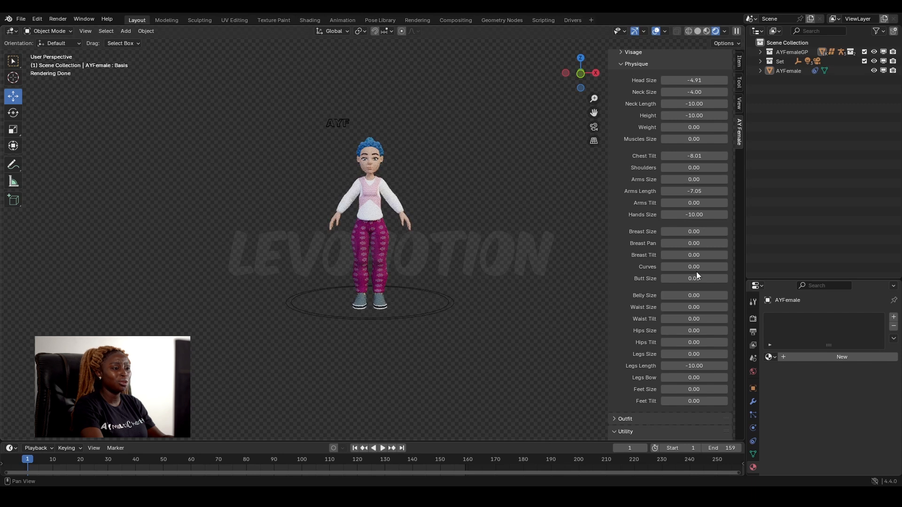
Shape the torso with Breast Size 3.16, Breast Pan 0.60, Breast Tilt 10.00 and Curves 4.62.
left_click_drag(682, 234, 719, 233)
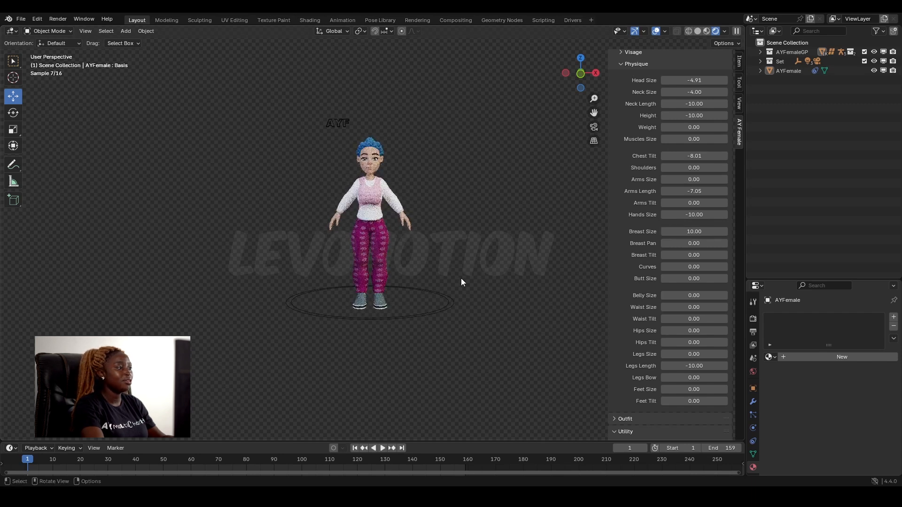
middle_click_drag(461, 278, 339, 222)
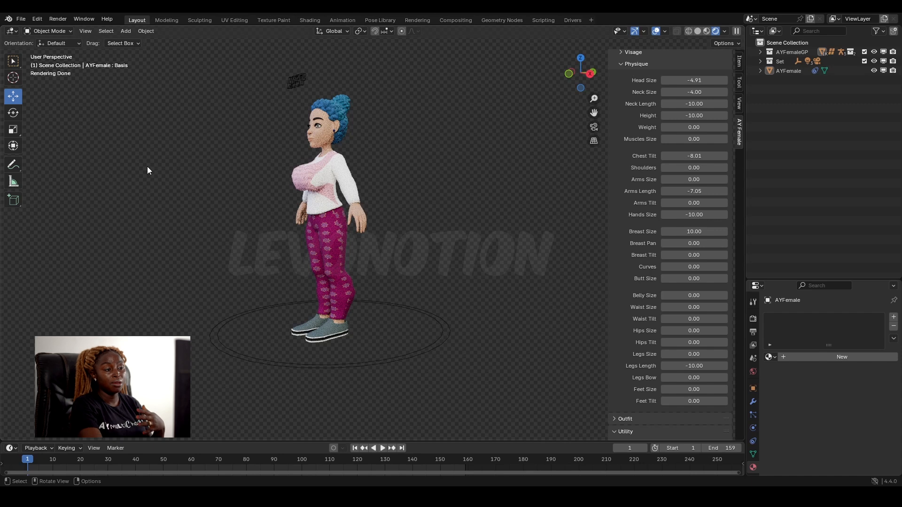
left_click_drag(688, 247, 662, 231)
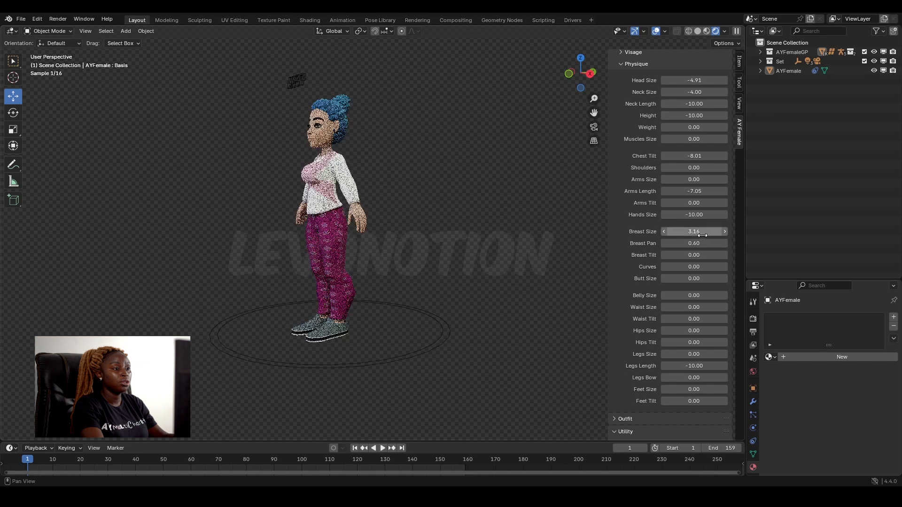
left_click_drag(697, 255, 747, 255)
middle_click_drag(424, 266, 367, 249)
left_click_drag(694, 255, 710, 271)
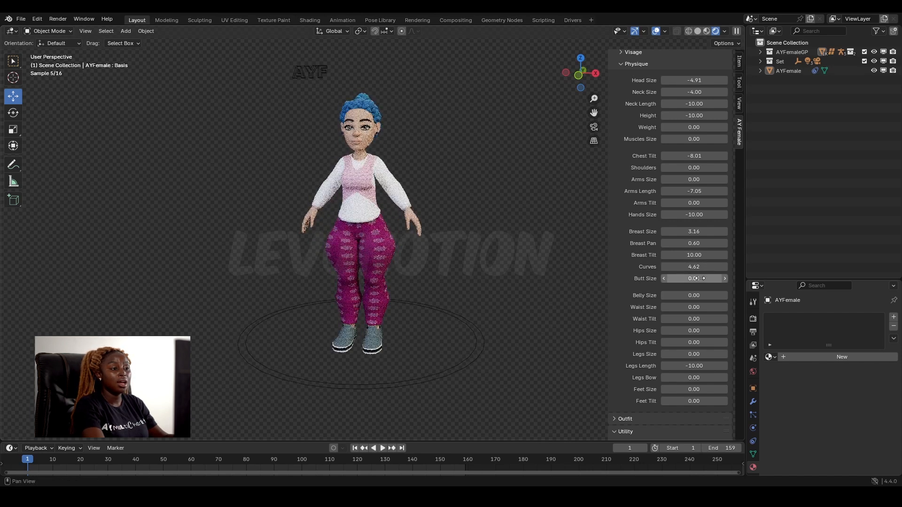
Set the character's Butt Size to 6.48, judging the change from the side and the front.
middle_click_drag(520, 294, 374, 309)
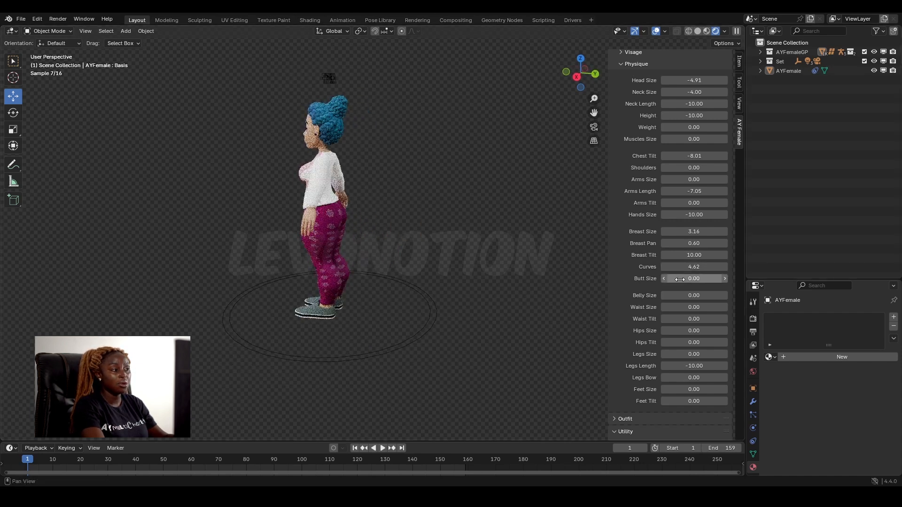
left_click_drag(684, 281, 706, 280)
middle_click_drag(329, 395, 438, 379)
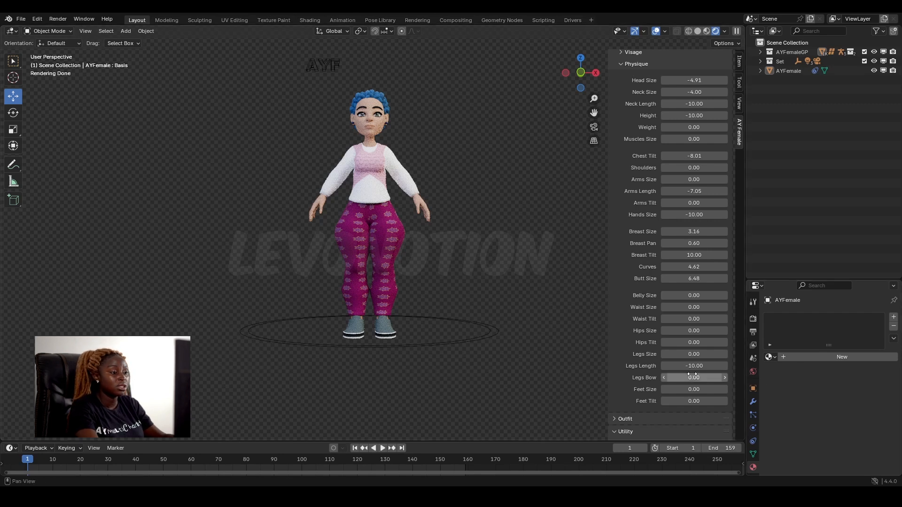
Bow and thin the character's limbs with Legs Bow 3.45, Legs Size -10.00 and Arms Size -10.00.
mouse_move(694, 378)
left_mouse_down()
mouse_move(710, 378)
mouse_move(678, 383)
left_mouse_up()
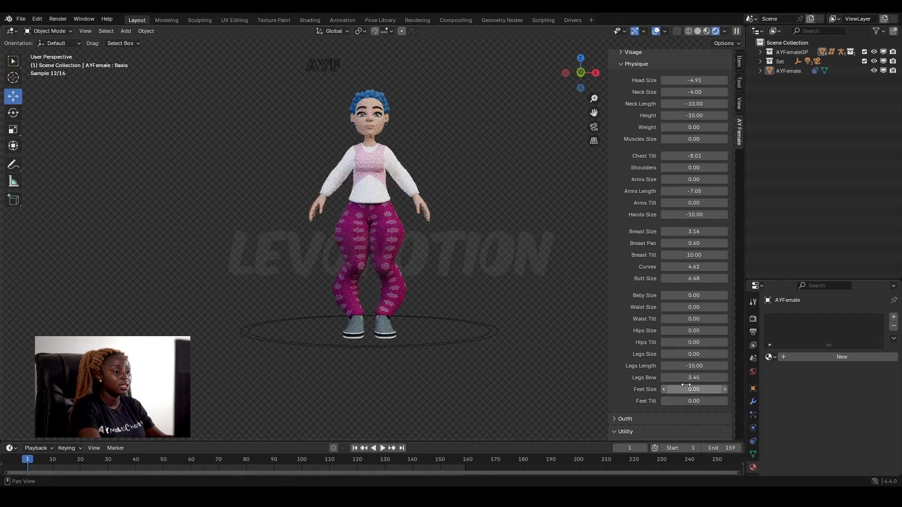
scroll(696, 374, "down", 2)
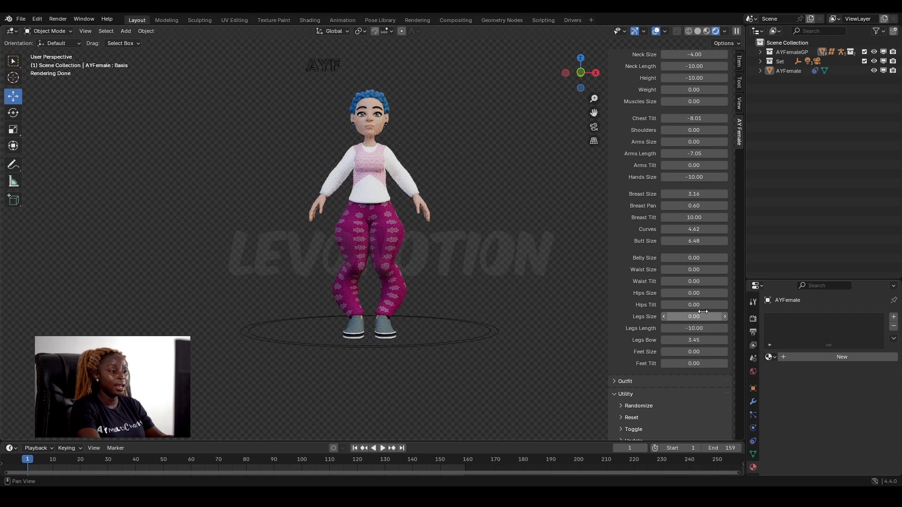
left_click_drag(703, 312, 663, 313)
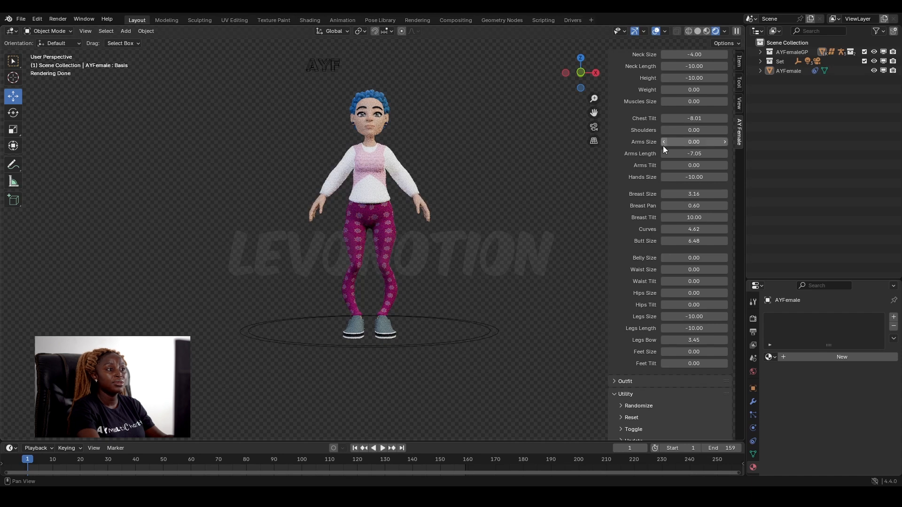
left_click_drag(703, 141, 663, 142)
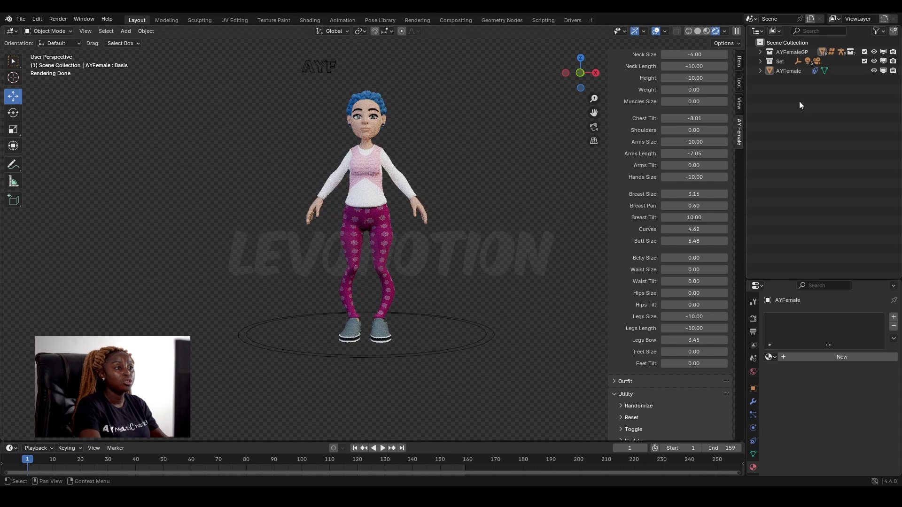
Reveal the character options of the Randomize utility and enable Physique.
scroll(669, 154, "up", 4)
scroll(695, 289, "down", 7)
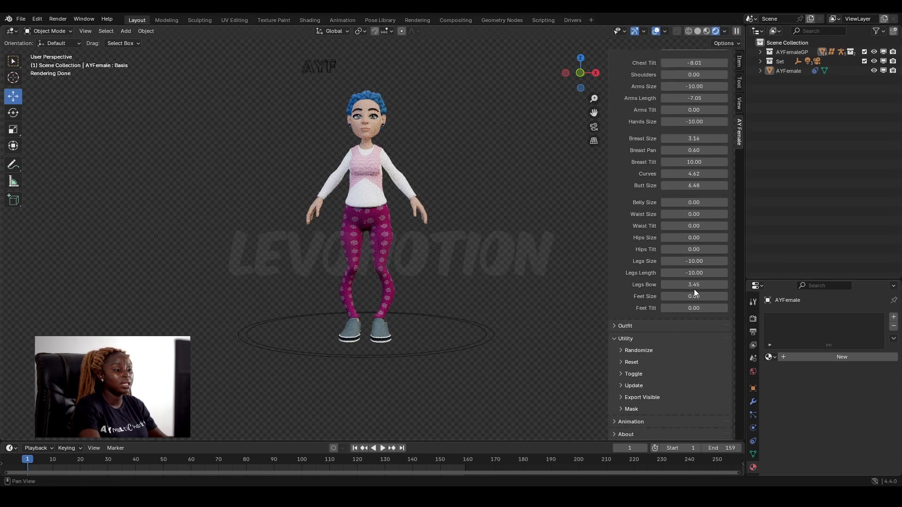
left_click(642, 348)
scroll(642, 346, "down", 3)
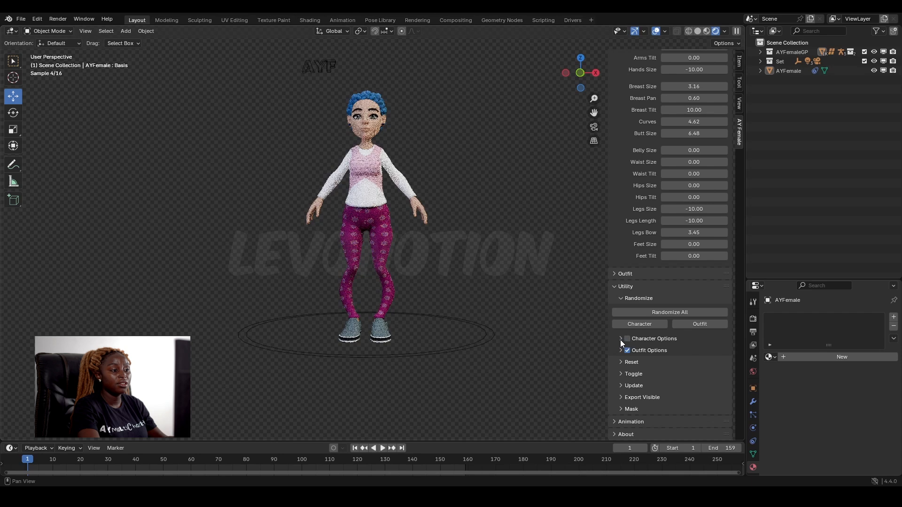
left_click(621, 339)
scroll(660, 357, "down", 1)
left_click(666, 370)
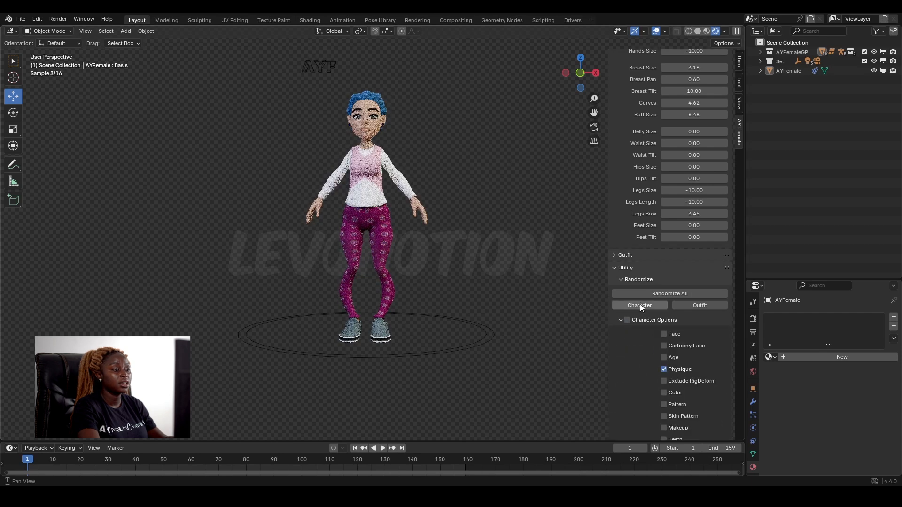
Randomize the character's physique repeatedly to generate a series of different body shapes.
left_click(640, 305)
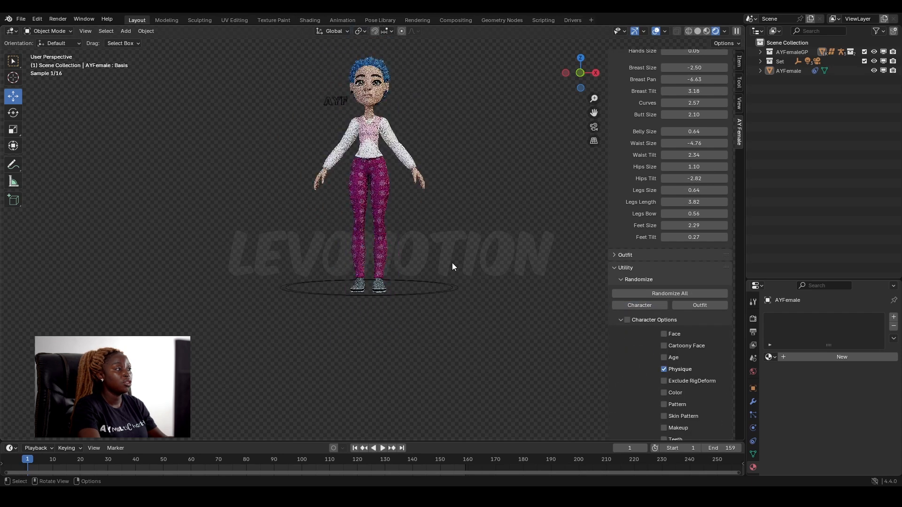
left_click(655, 306)
left_click(655, 306)
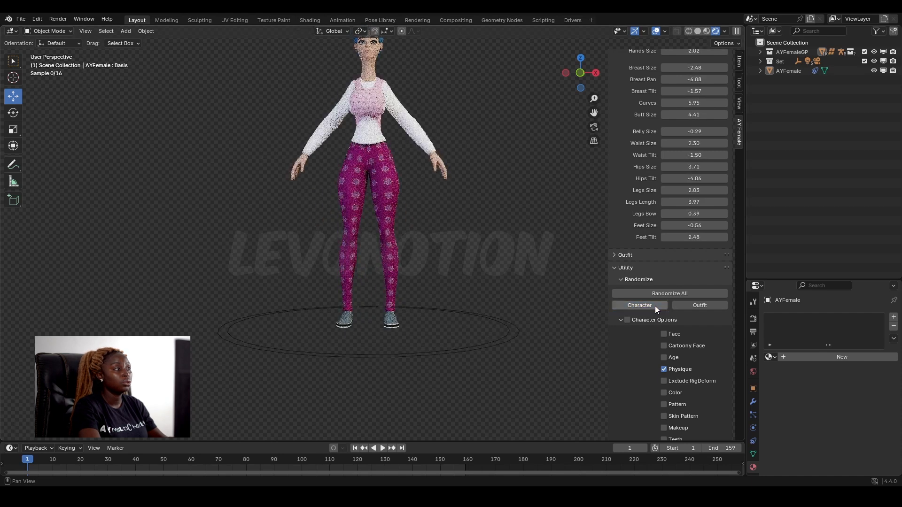
left_click(655, 306)
left_click(655, 306)
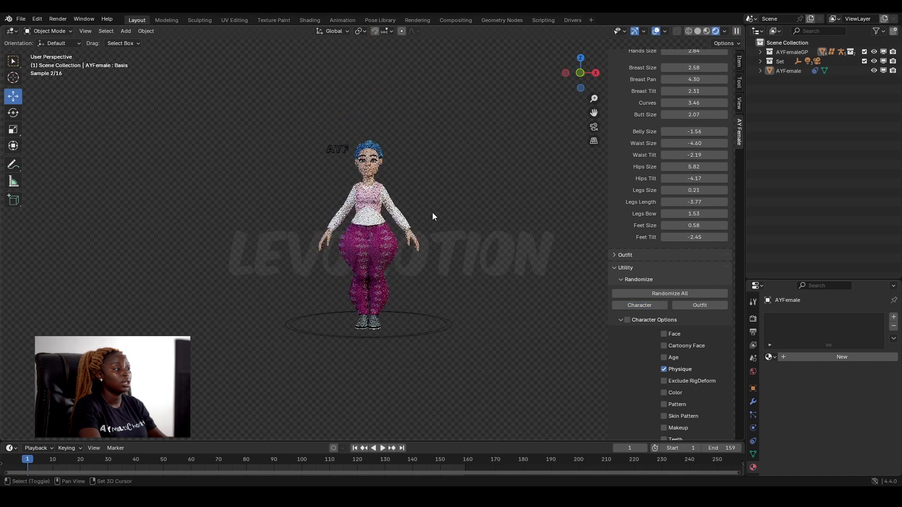
left_click(648, 304)
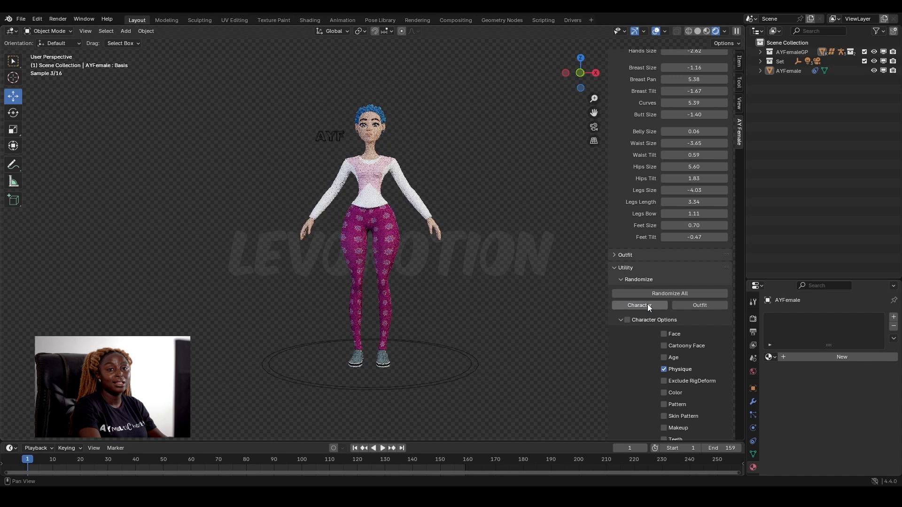
left_click(647, 304)
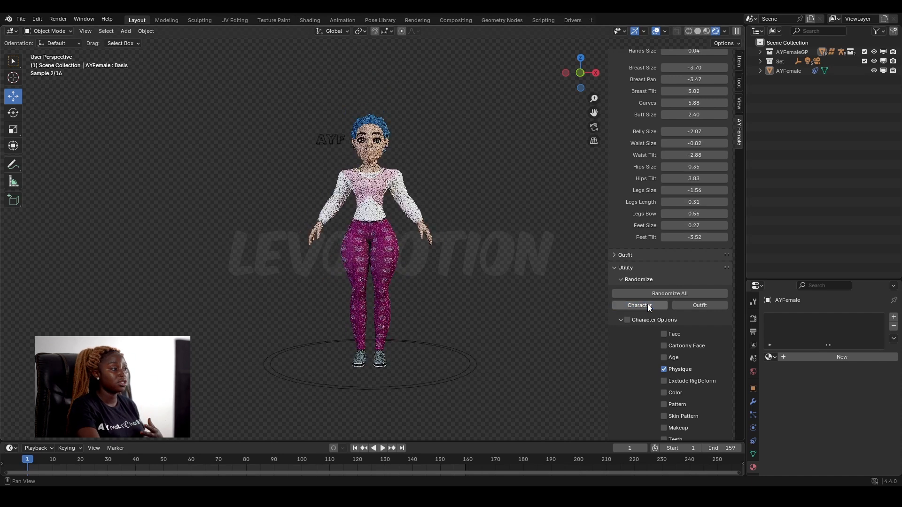
left_click(648, 305)
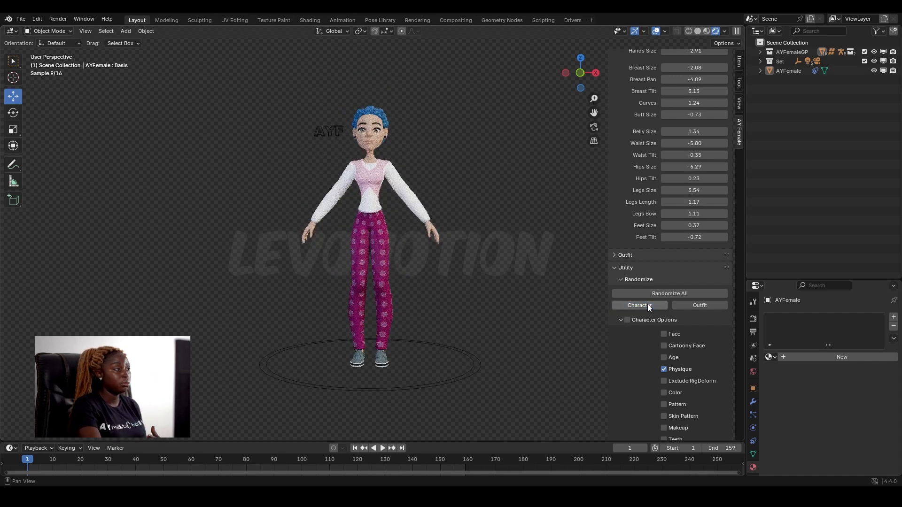
left_click(647, 305)
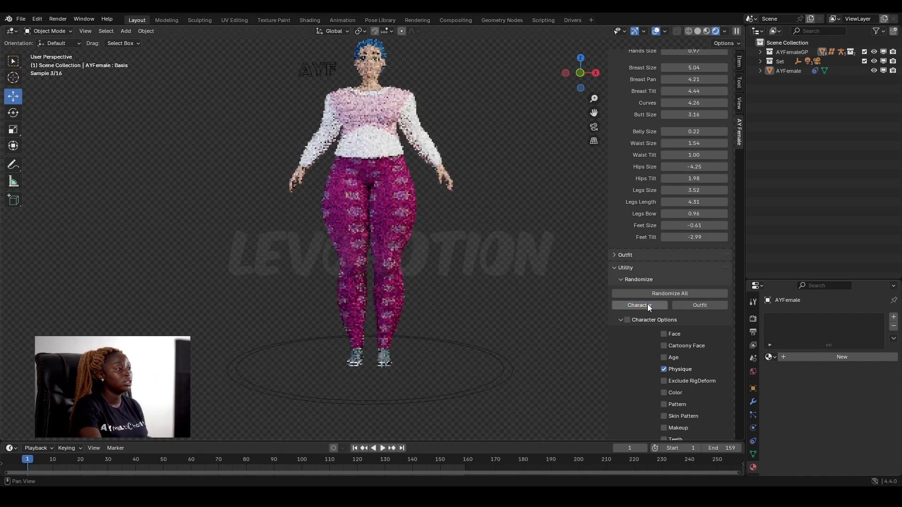
left_click(647, 305)
left_click(648, 305)
left_click(648, 304)
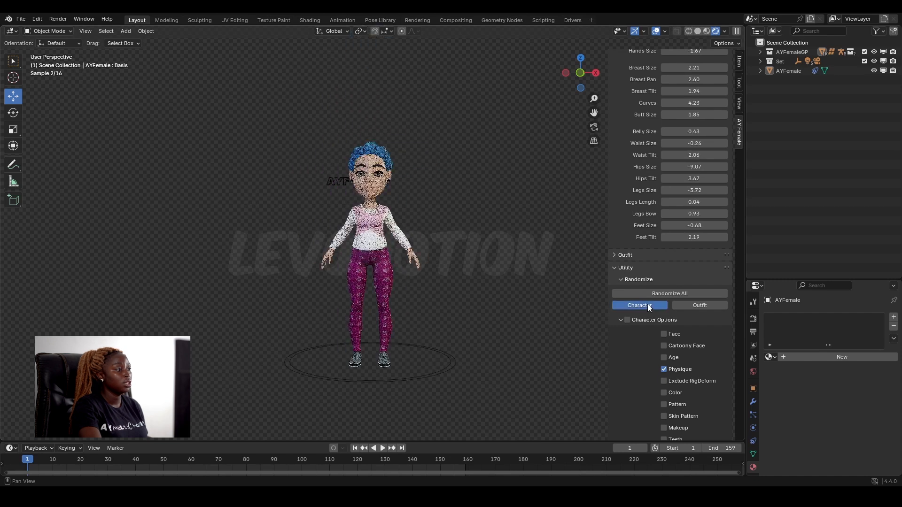
left_click(648, 304)
left_click(648, 304)
left_click(647, 305)
left_click(647, 304)
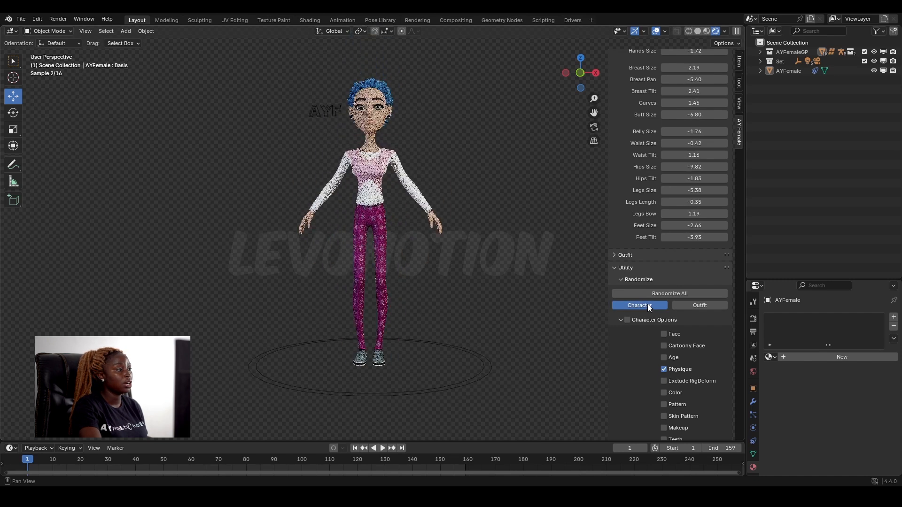
left_click(648, 305)
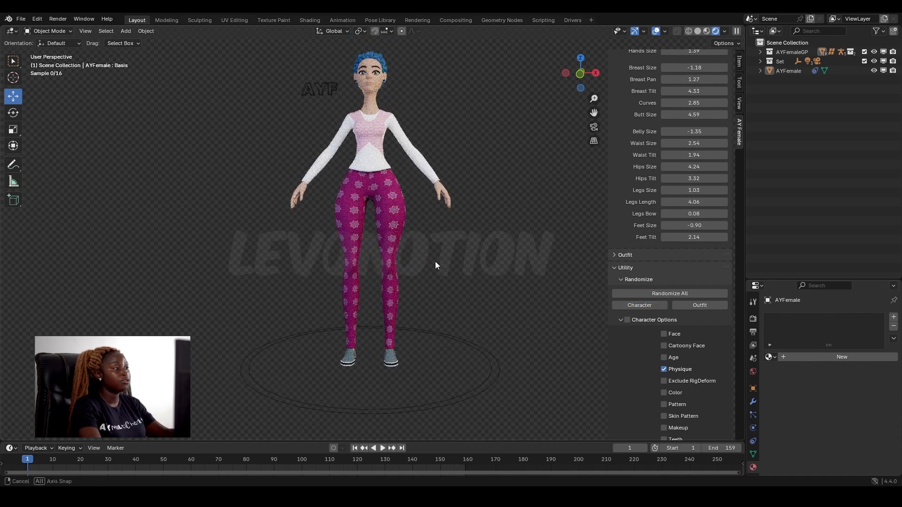
middle_click_drag(435, 261, 420, 275)
left_click(653, 304)
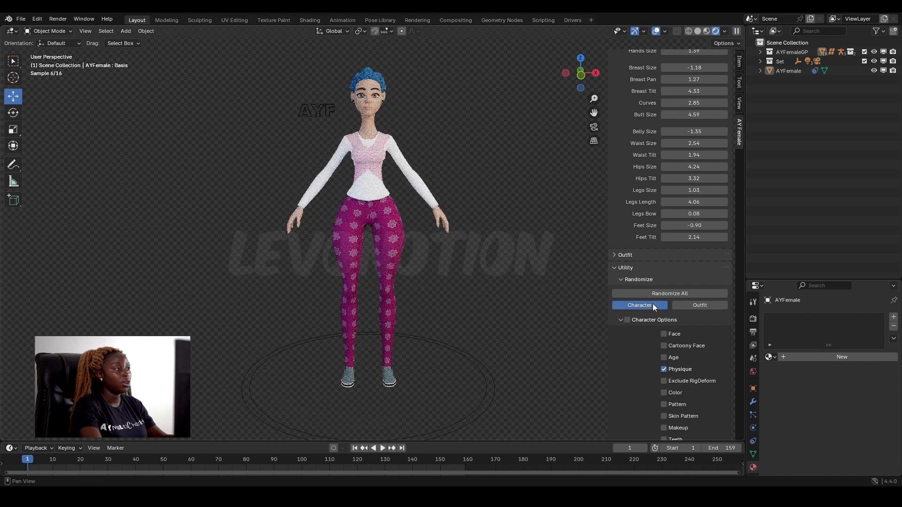
left_click(653, 304)
left_click(653, 304)
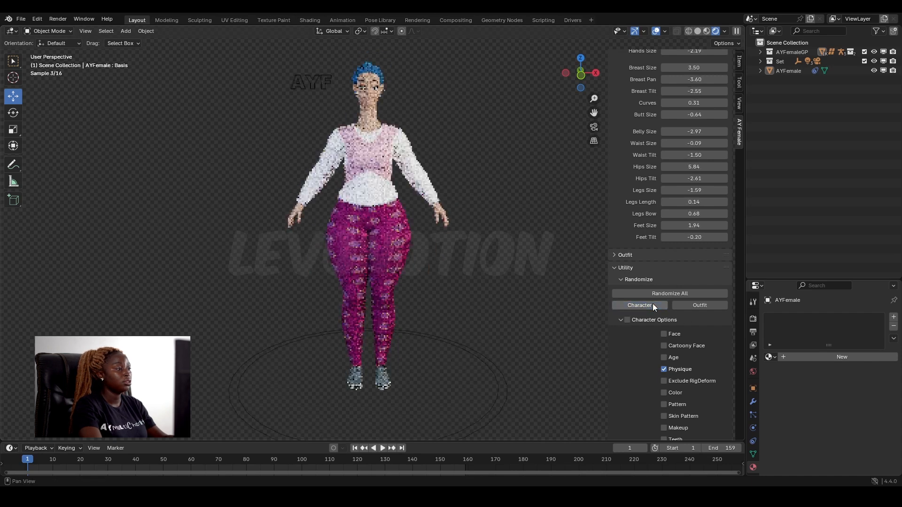